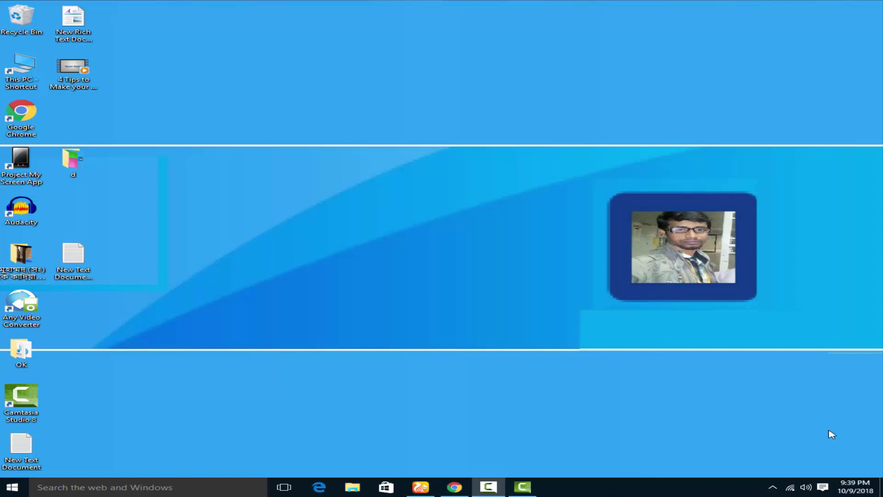
# Bring up the Run dialog and open New Text Document (2) from the desktop, placing its window clear of the dialog
pyautogui.press('super+r')
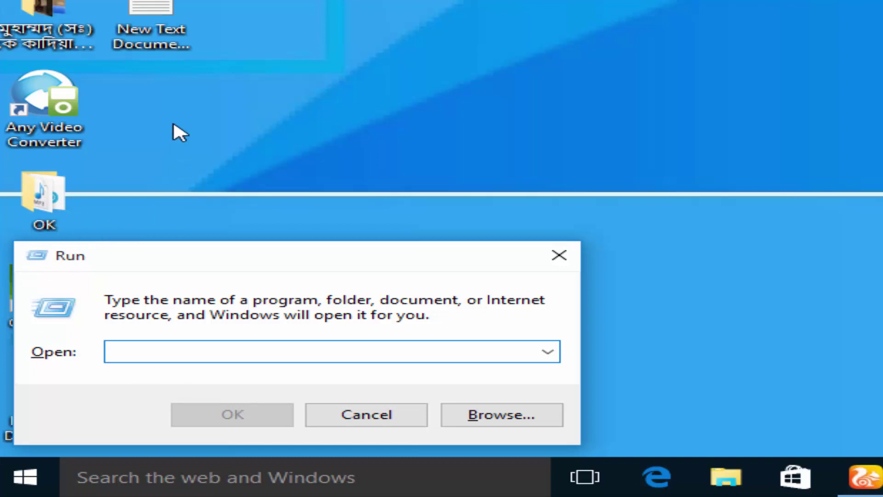
pyautogui.click(170, 4)
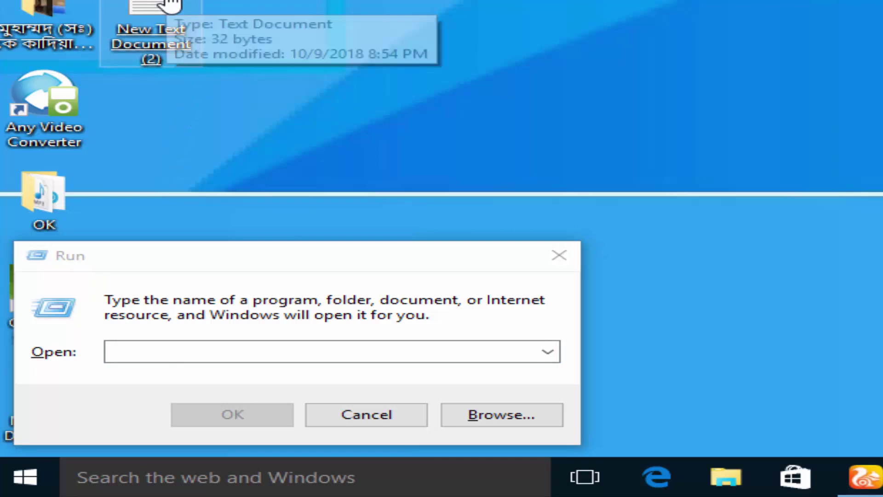
pyautogui.doubleClick(167, 4)
pyautogui.moveTo(707, 42); pyautogui.dragTo(882, 1)
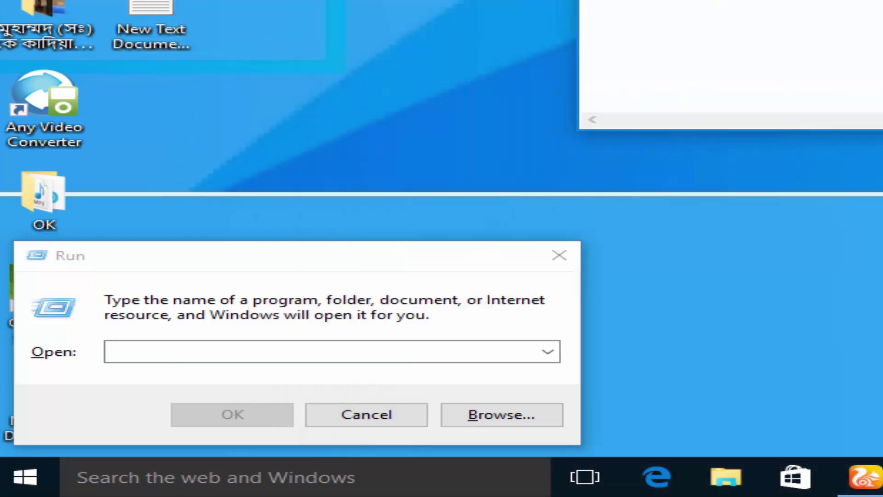
# Run temp to open the Windows Temp folder and grant permanent access to it
pyautogui.click(174, 352)
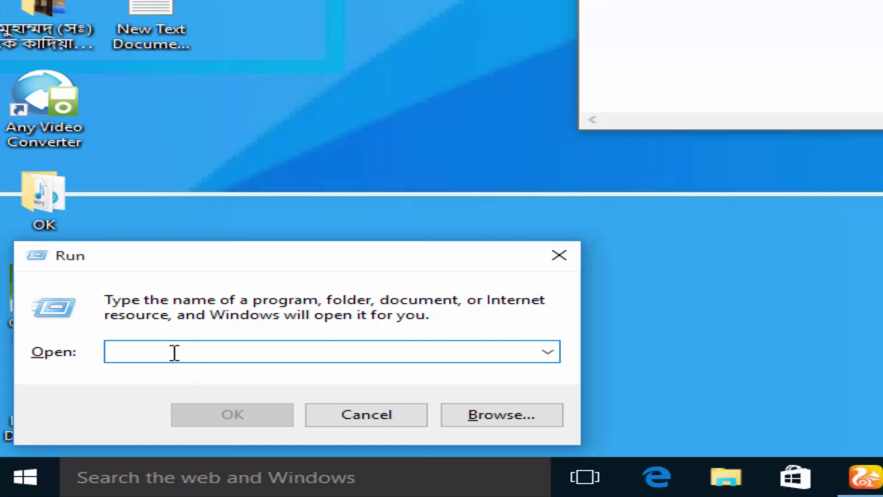
pyautogui.write('temp')
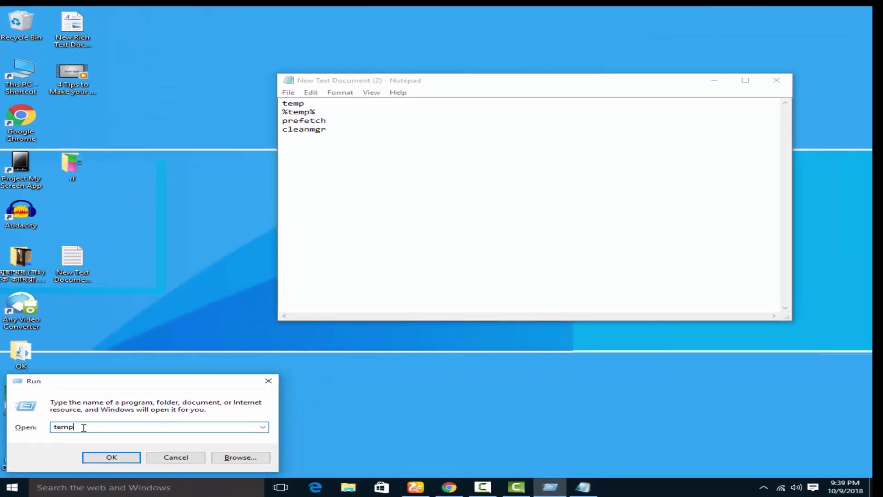
pyautogui.click(133, 460)
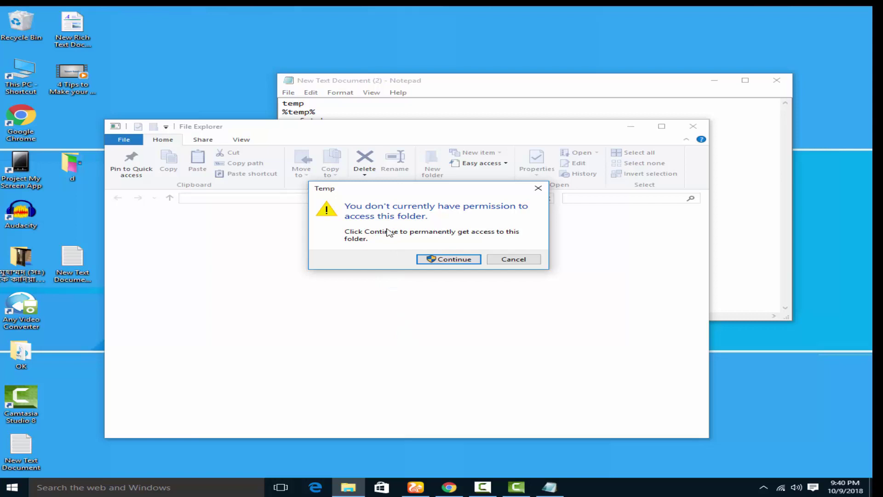
pyautogui.click(446, 259)
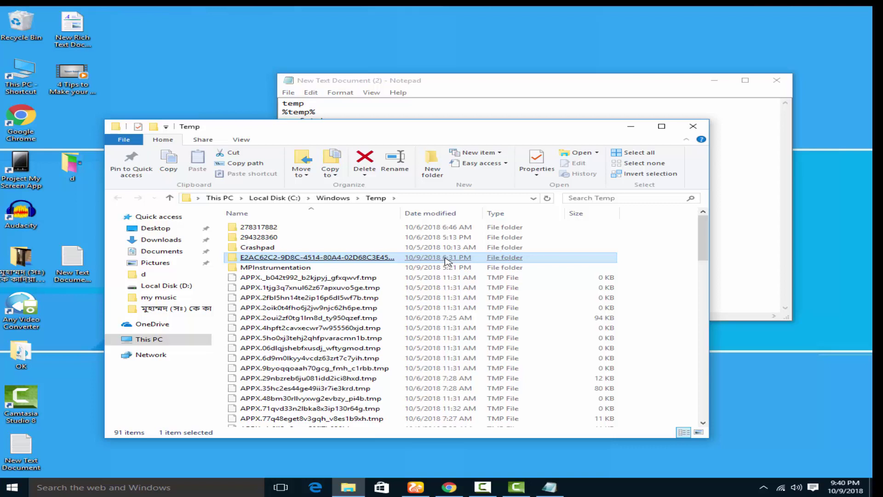
# Delete everything in the Windows Temp folder, skipping all items that need administrator permission, and close the folder
pyautogui.hotkey('ctrl', 'a')
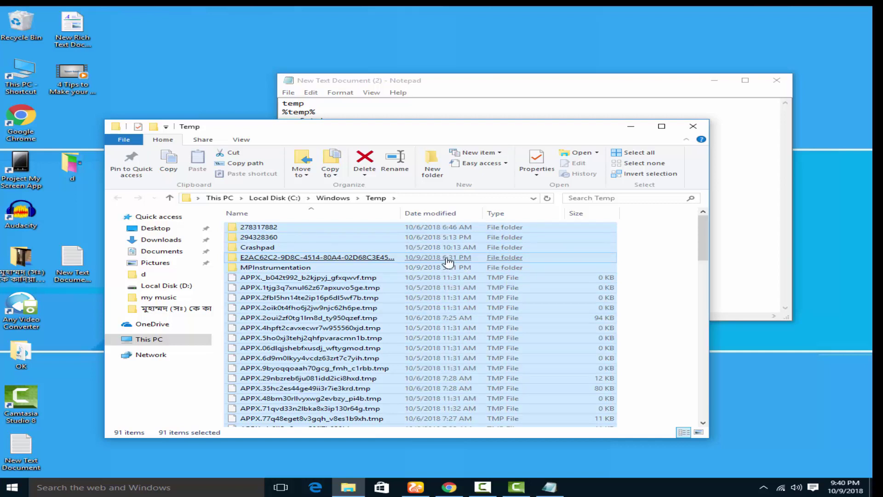
pyautogui.rightClick(448, 262)
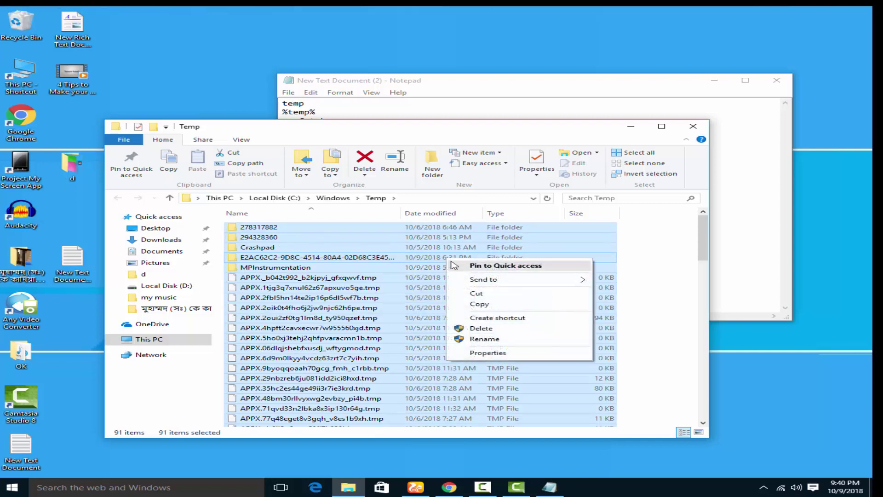
pyautogui.moveTo(460, 281)
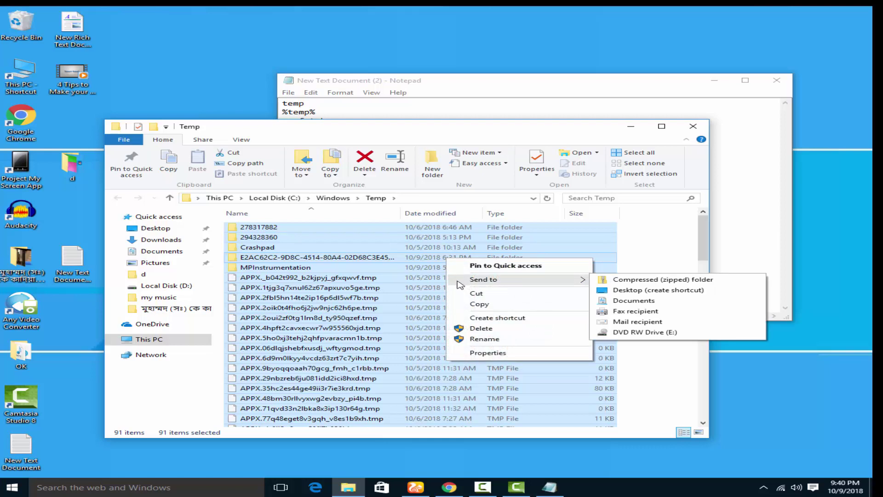
pyautogui.click(478, 328)
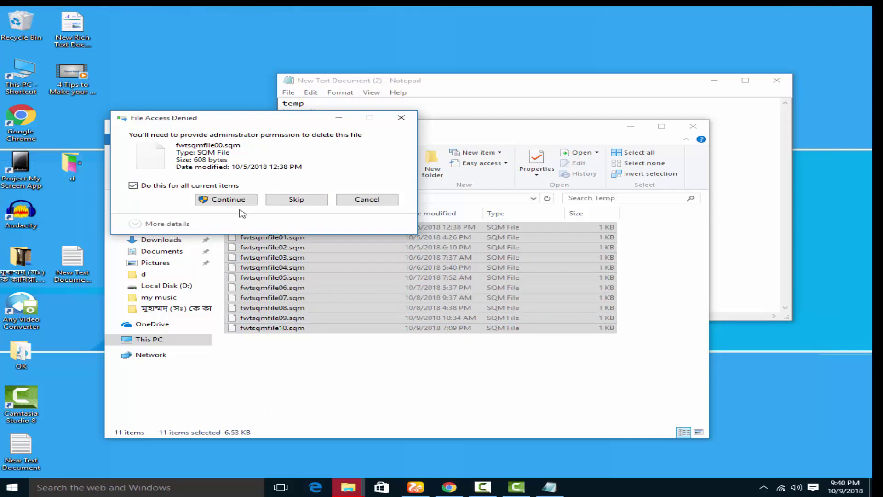
pyautogui.click(289, 203)
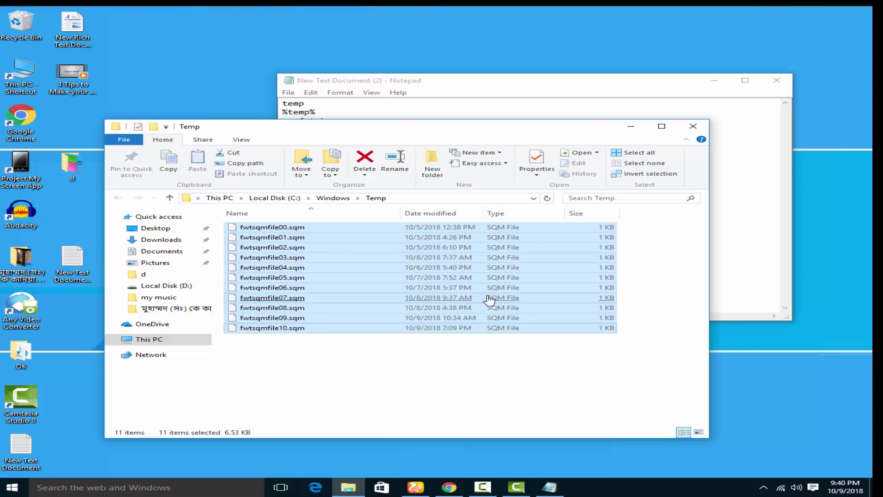
pyautogui.click(692, 127)
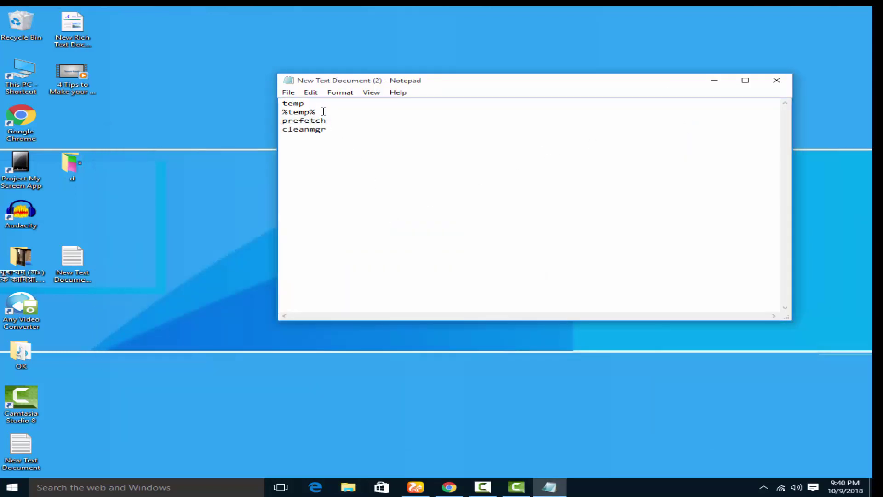
# Copy %temp% from the text document and run it to open the user's local Temp folder
pyautogui.doubleClick(296, 111)
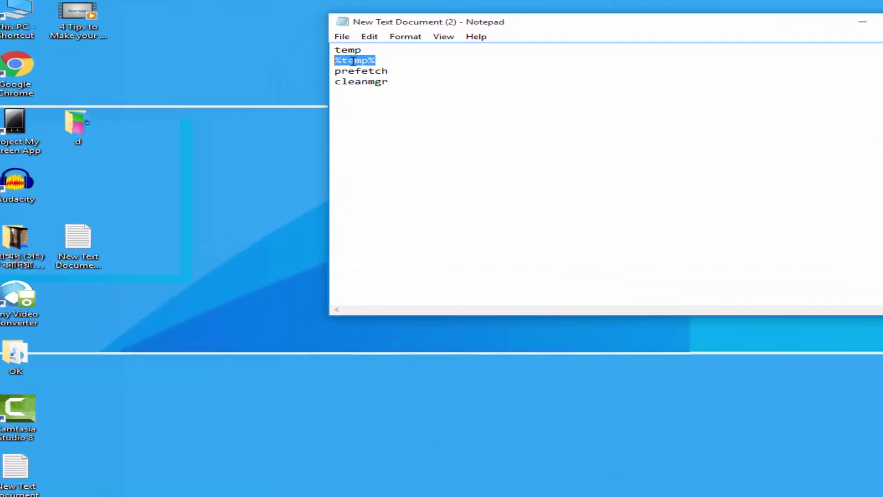
pyautogui.rightClick(352, 60)
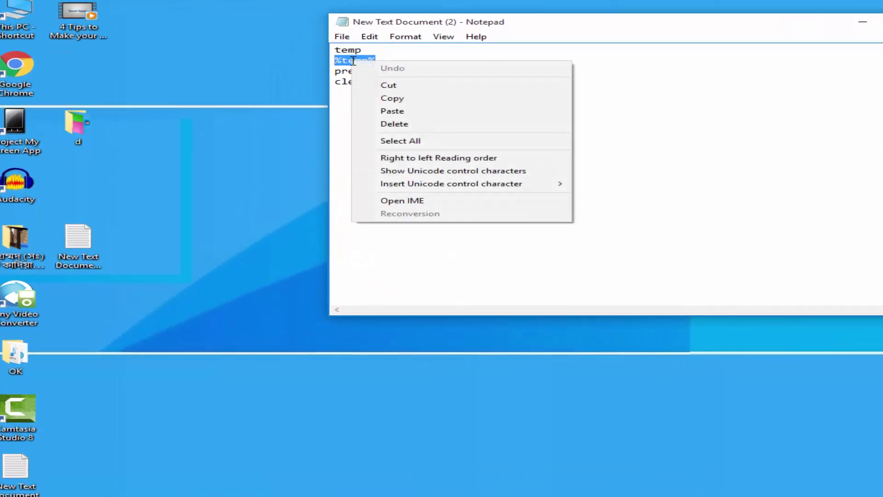
pyautogui.click(396, 99)
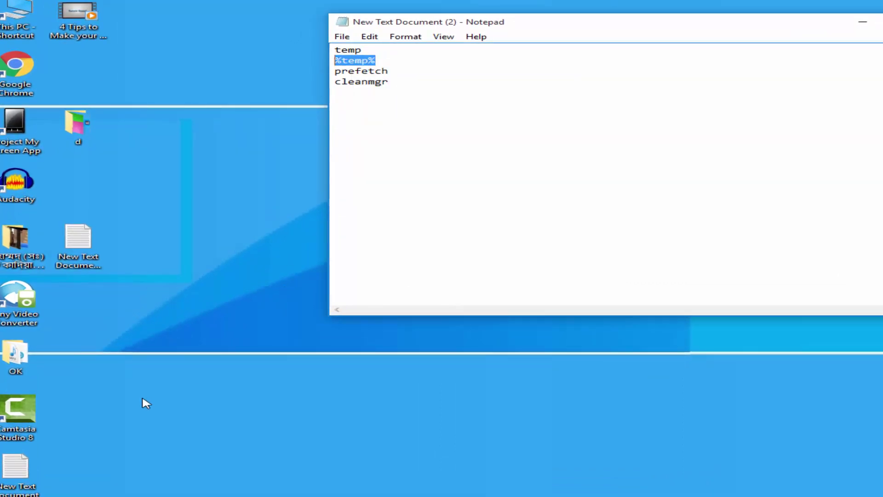
pyautogui.press('super+r')
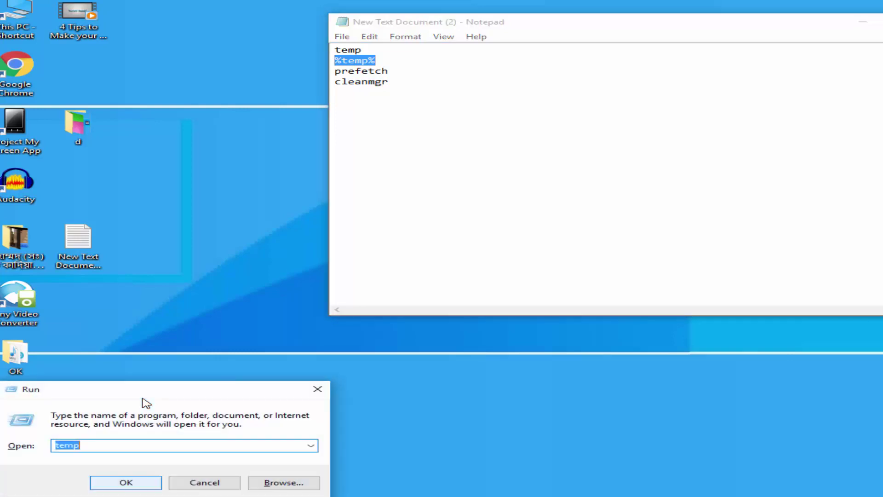
pyautogui.rightClick(68, 446)
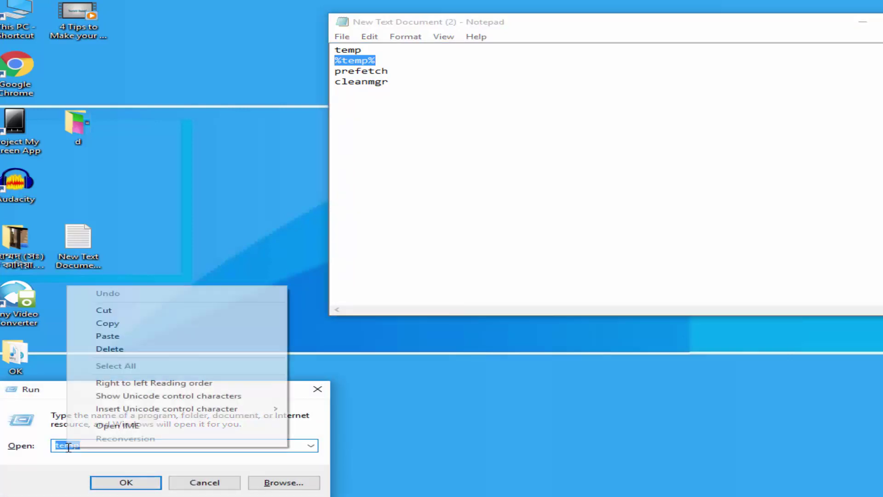
pyautogui.click(130, 339)
pyautogui.click(142, 482)
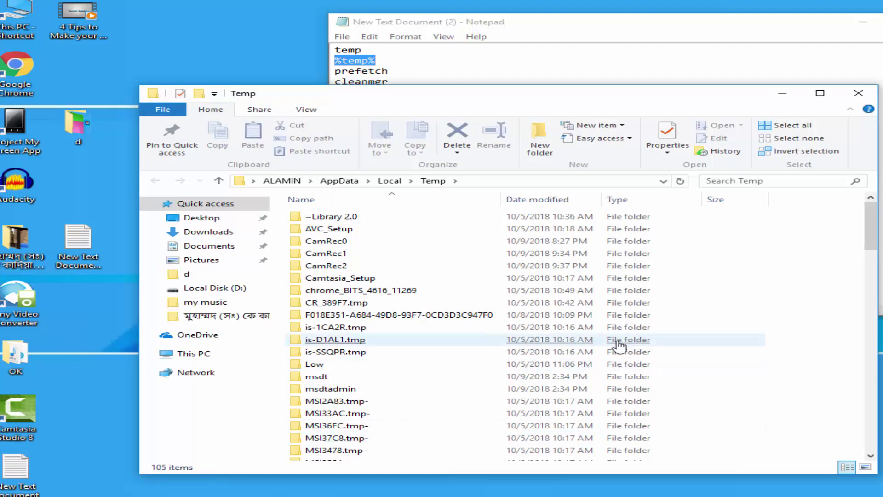
# Delete everything in the local Temp folder, skipping items that need administrator permission or are in use, and close the folder
pyautogui.doubleClick(723, 343)
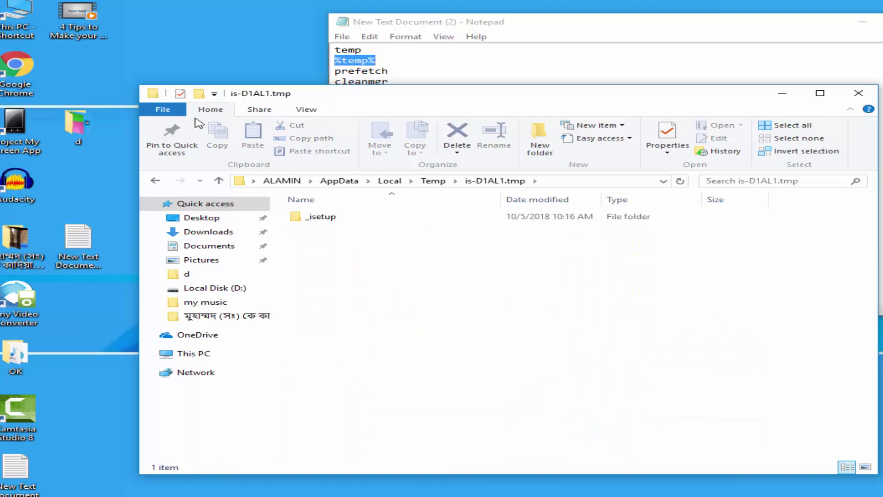
pyautogui.click(218, 180)
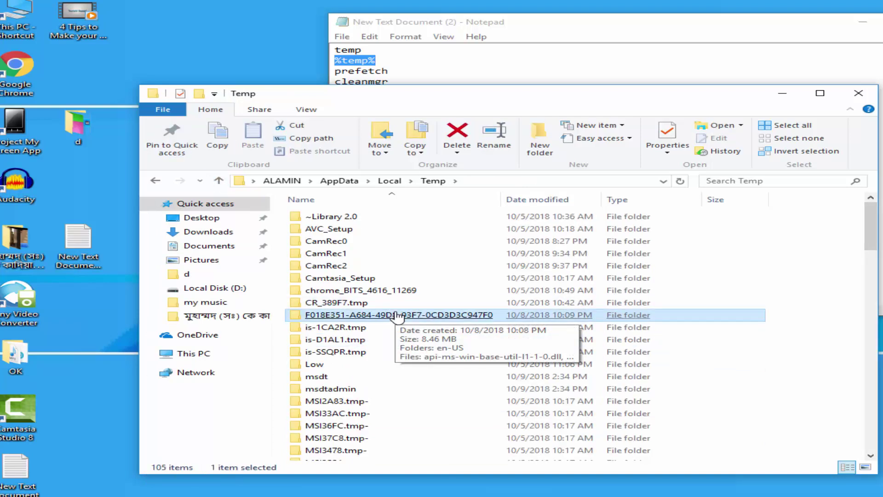
pyautogui.hotkey('ctrl', 'a')
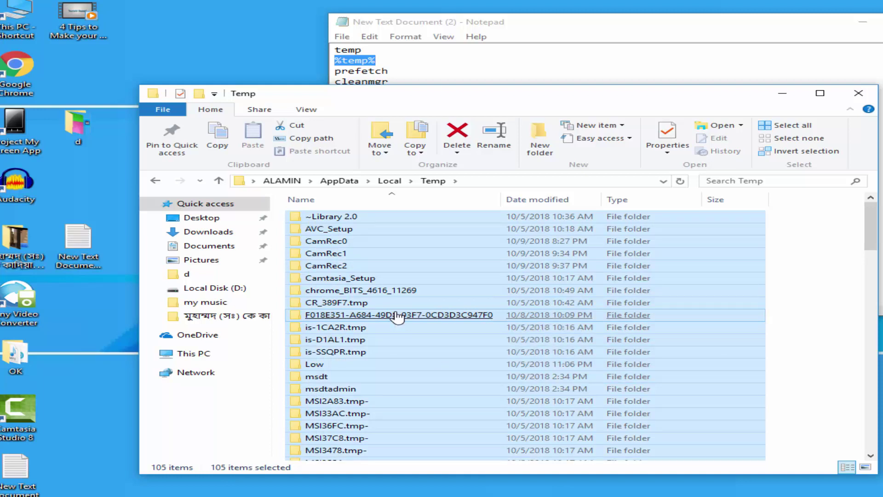
pyautogui.press('Delete')
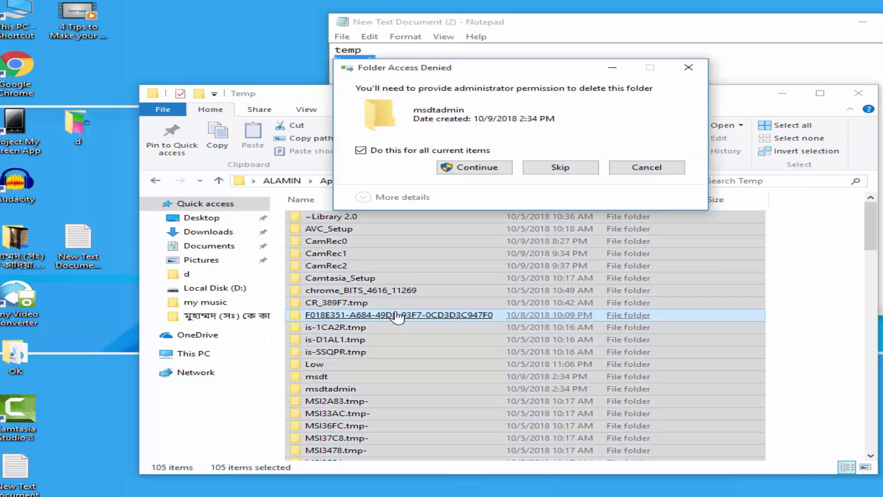
pyautogui.click(553, 170)
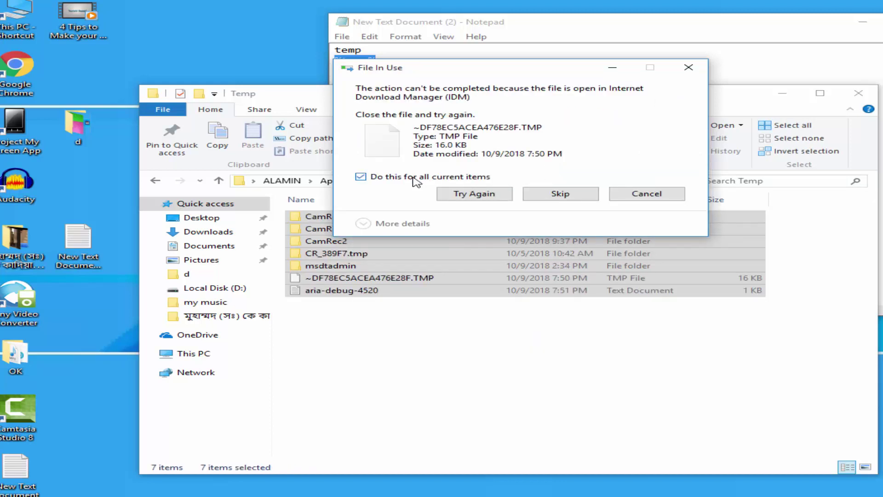
pyautogui.click(552, 195)
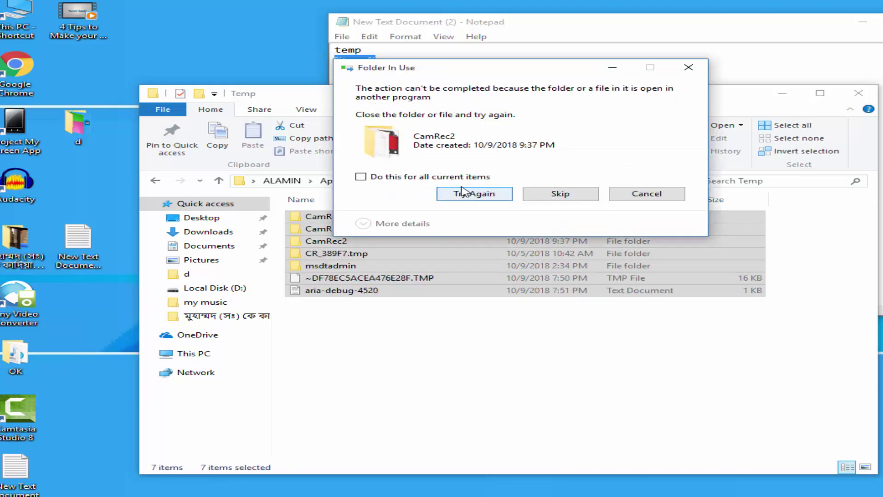
pyautogui.click(561, 195)
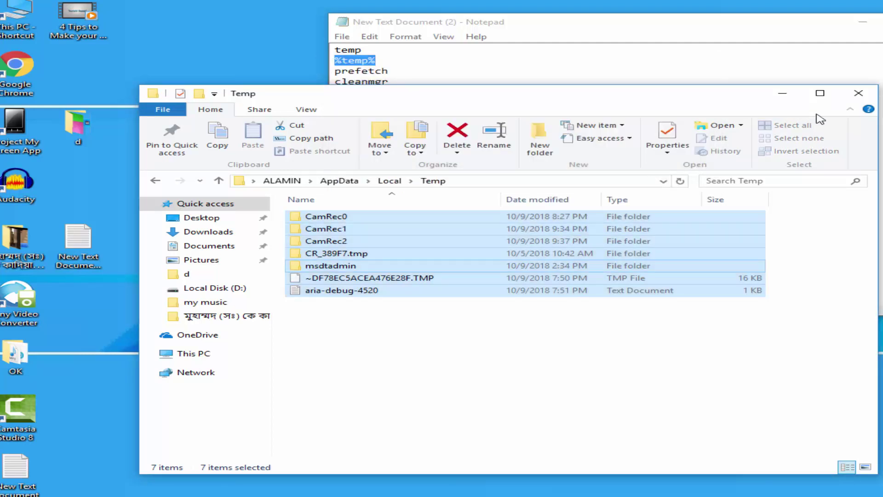
pyautogui.click(861, 92)
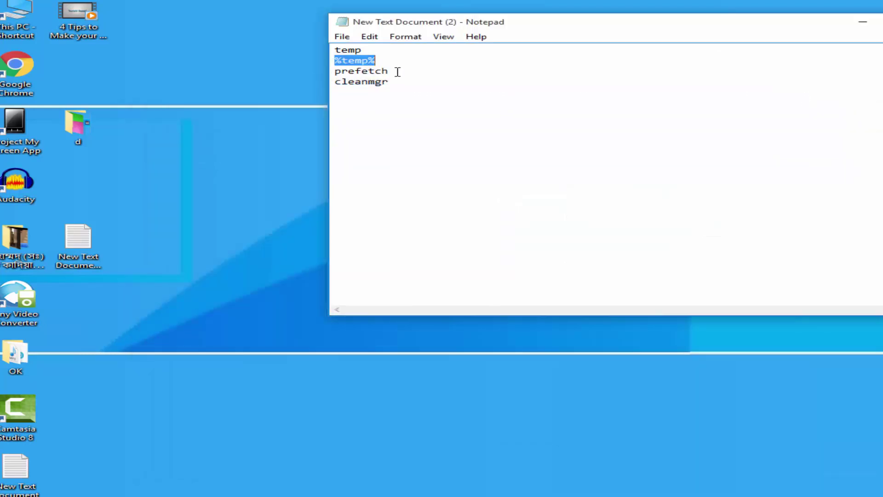
# Copy prefetch from the text document and run it to open the Prefetch folder, granting permanent access
pyautogui.moveTo(394, 71); pyautogui.dragTo(338, 69)
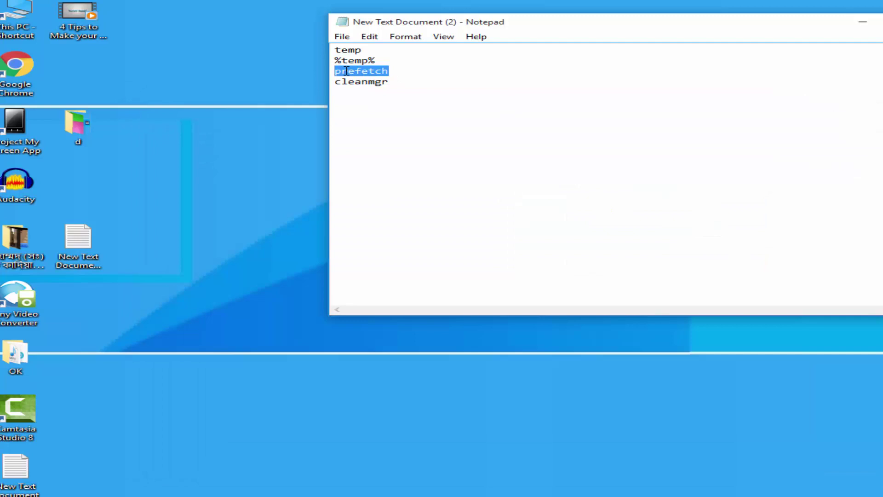
pyautogui.rightClick(346, 71)
pyautogui.click(379, 110)
pyautogui.press('super+r')
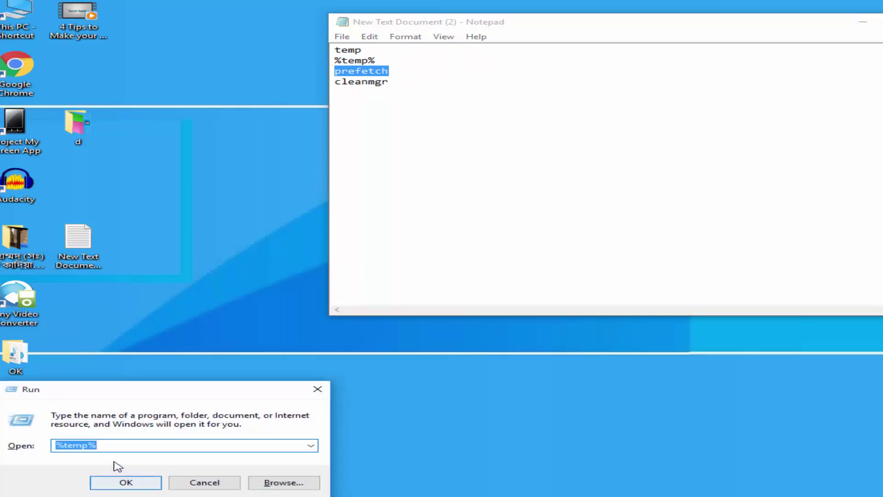
pyautogui.rightClick(88, 446)
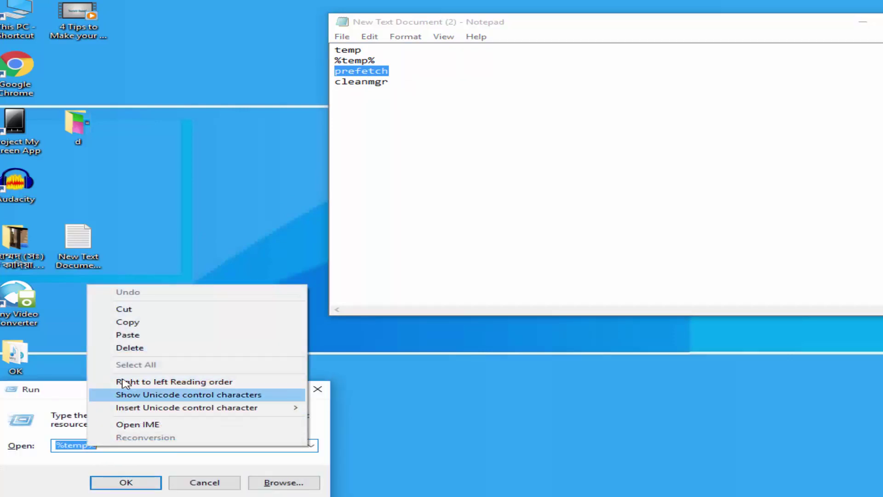
pyautogui.click(146, 335)
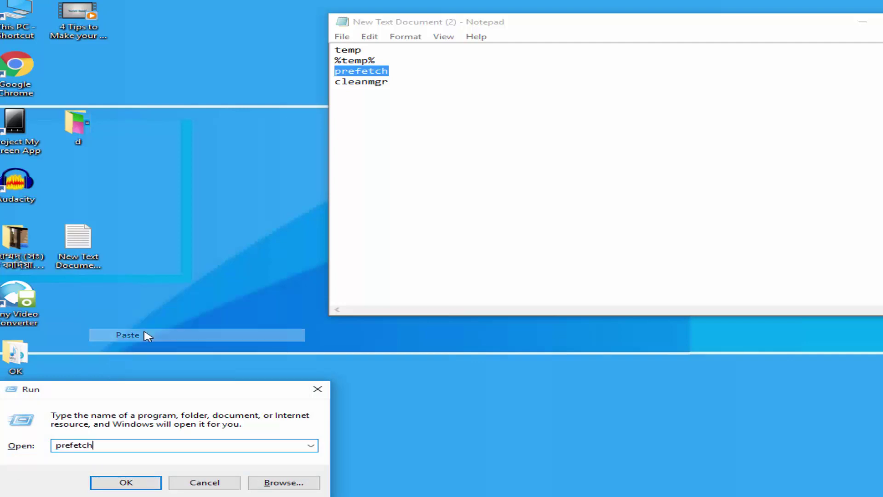
pyautogui.click(150, 487)
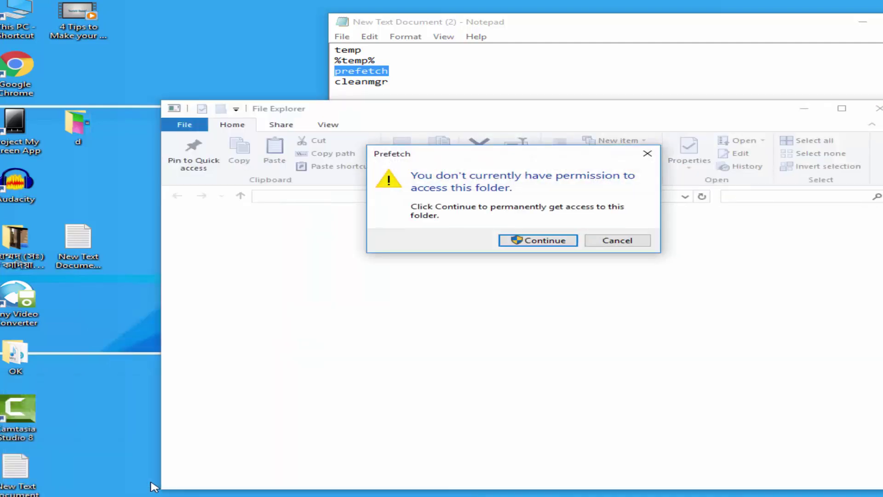
pyautogui.click(542, 244)
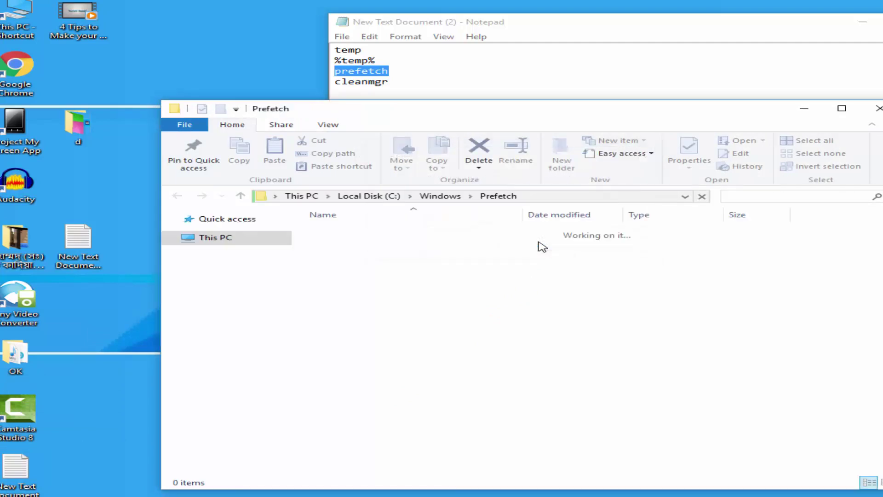
# Delete everything in the Prefetch folder, skipping the file that is in use, and close the folder
pyautogui.click(541, 245)
pyautogui.hotkey('ctrl', 'a')
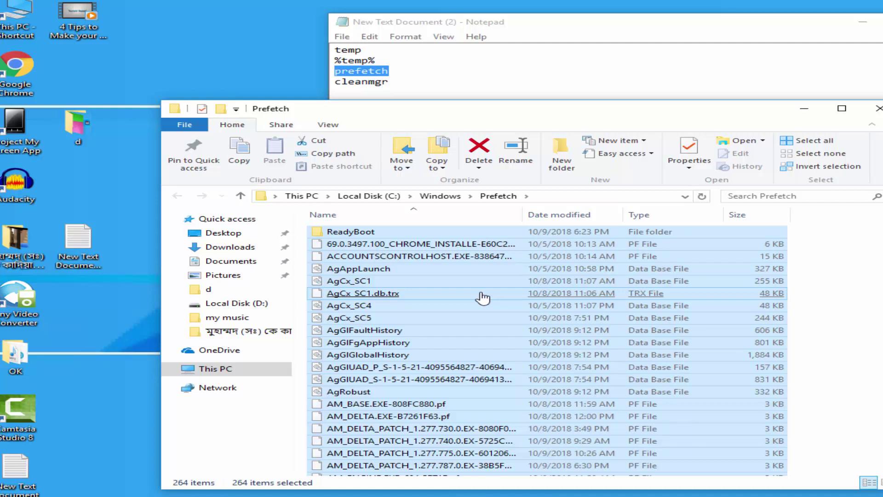
pyautogui.press('Delete')
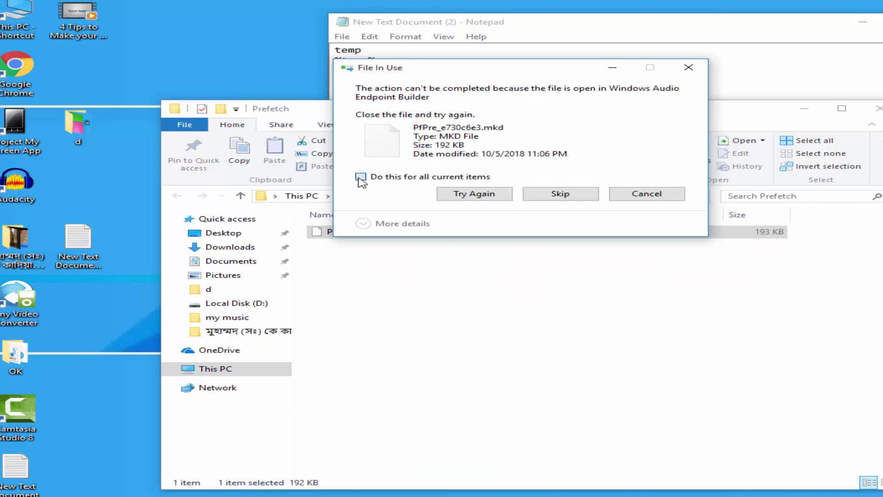
pyautogui.click(548, 193)
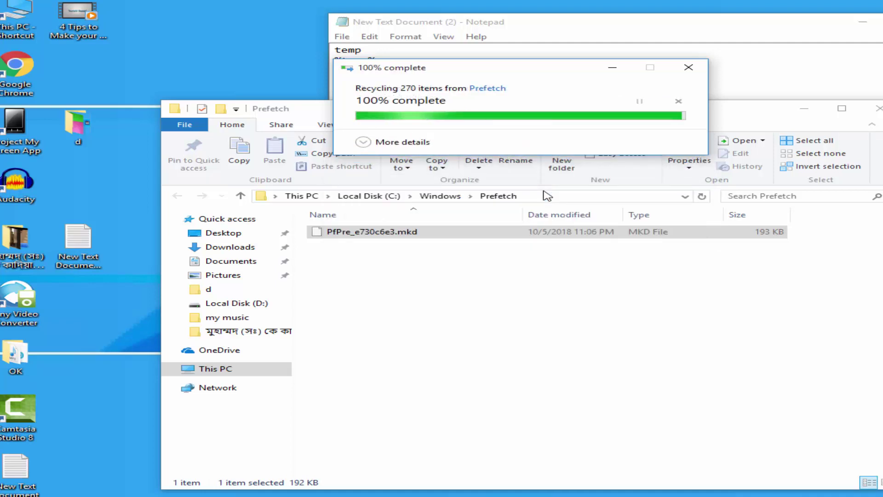
pyautogui.click(878, 108)
# Refresh the desktop twice
pyautogui.rightClick(230, 6)
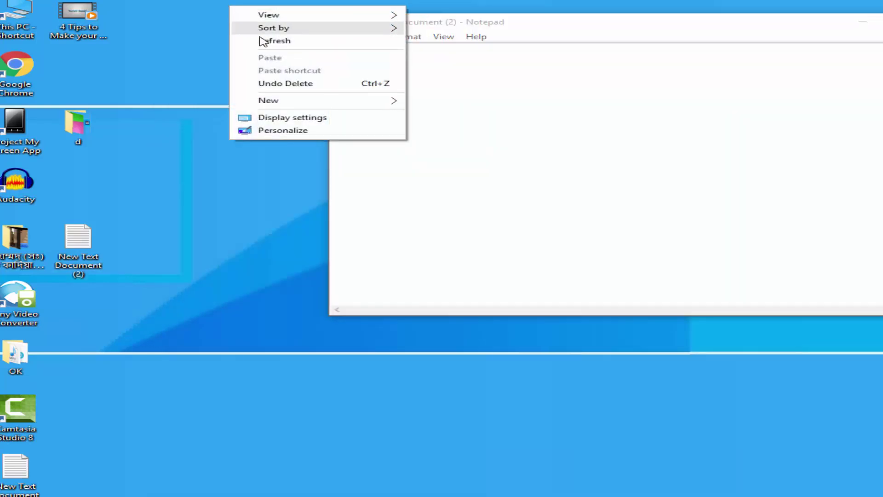
pyautogui.click(261, 40)
pyautogui.rightClick(216, 17)
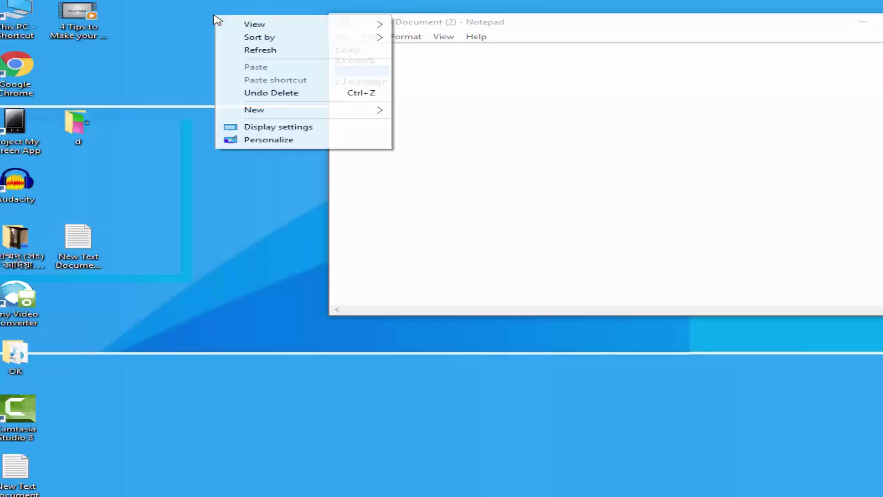
pyautogui.click(256, 49)
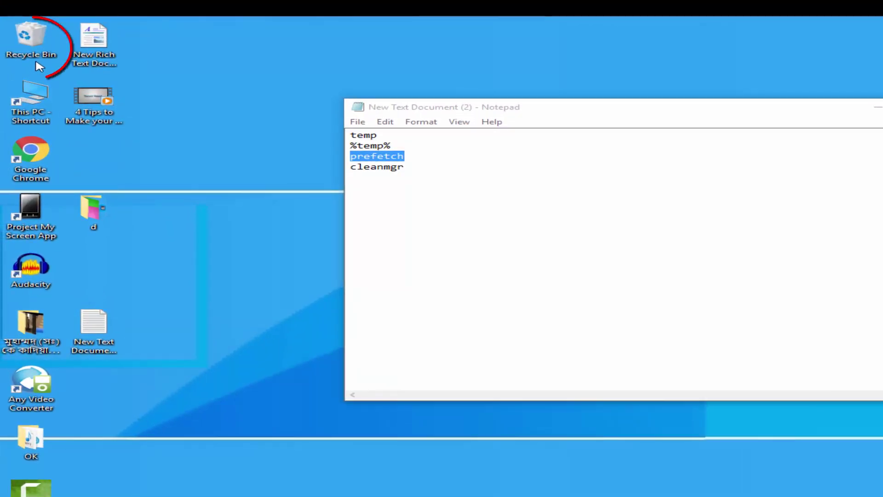
# Empty the Recycle Bin, confirming the permanent deletion of all its items, and refresh the desktop
pyautogui.rightClick(37, 43)
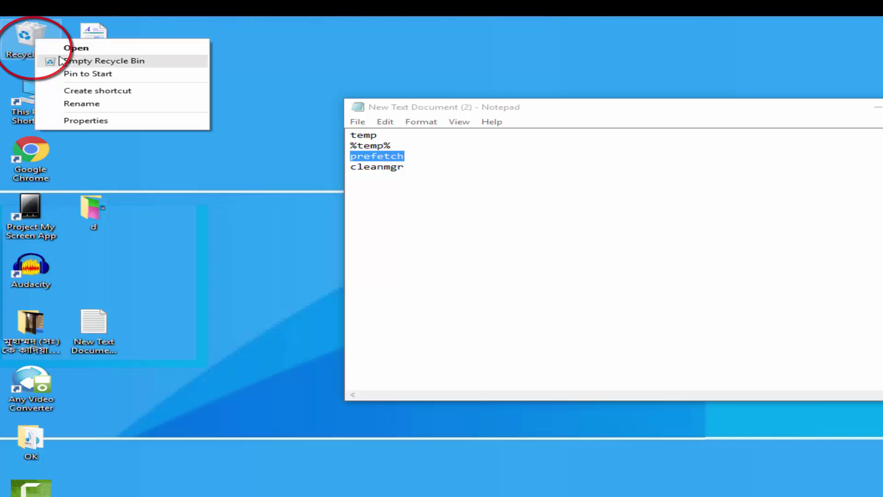
pyautogui.click(73, 61)
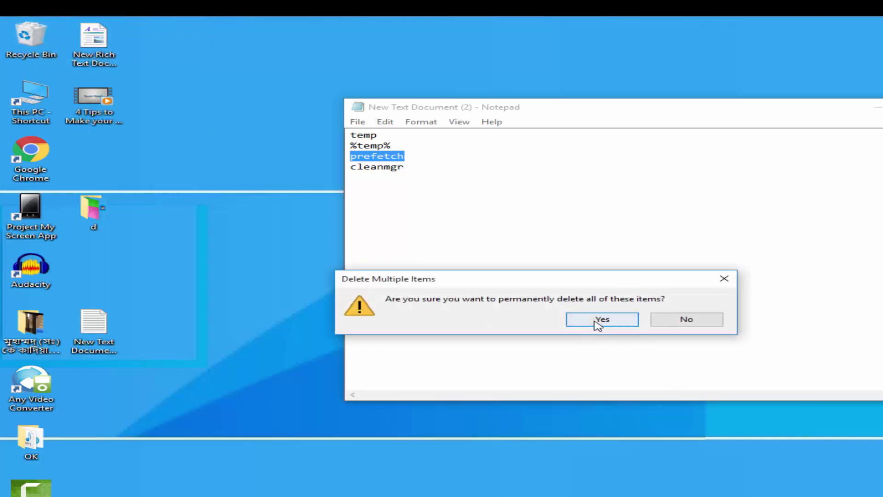
pyautogui.click(598, 324)
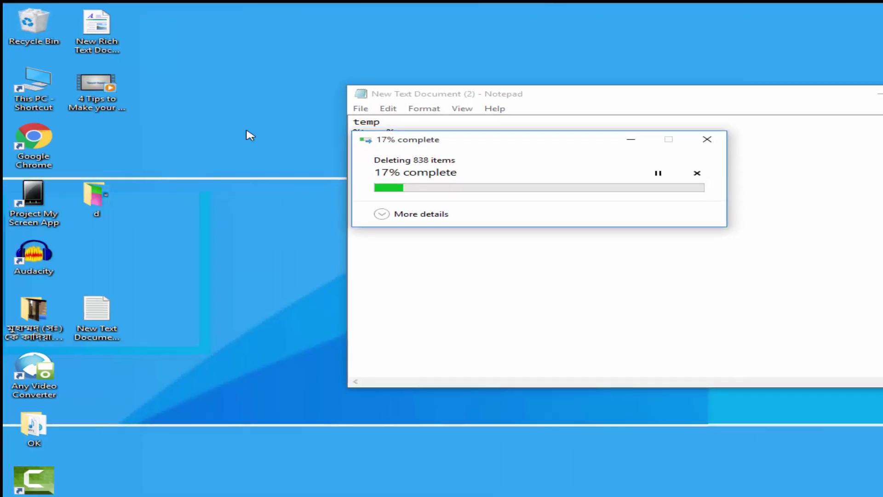
pyautogui.rightClick(242, 144)
pyautogui.click(299, 59)
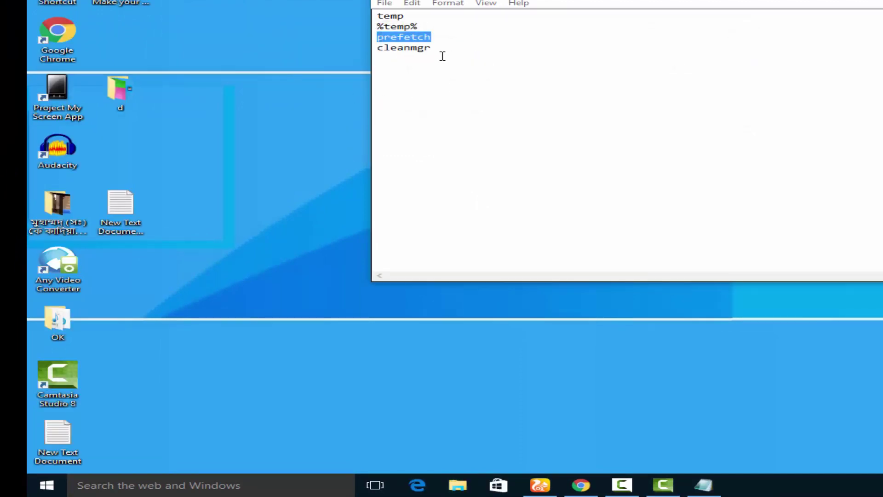
# Copy cleanmgr from the text document and run it through the Run dialog to open Disk Cleanup
pyautogui.moveTo(442, 54); pyautogui.dragTo(379, 51)
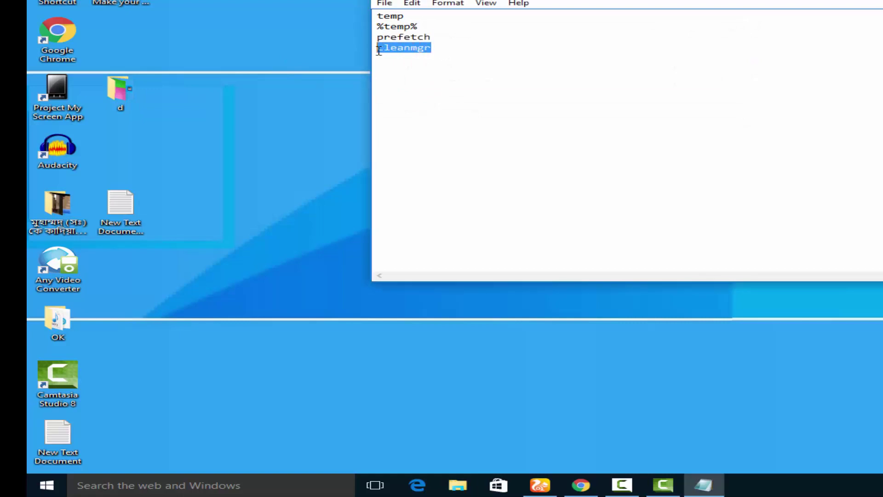
pyautogui.rightClick(397, 48)
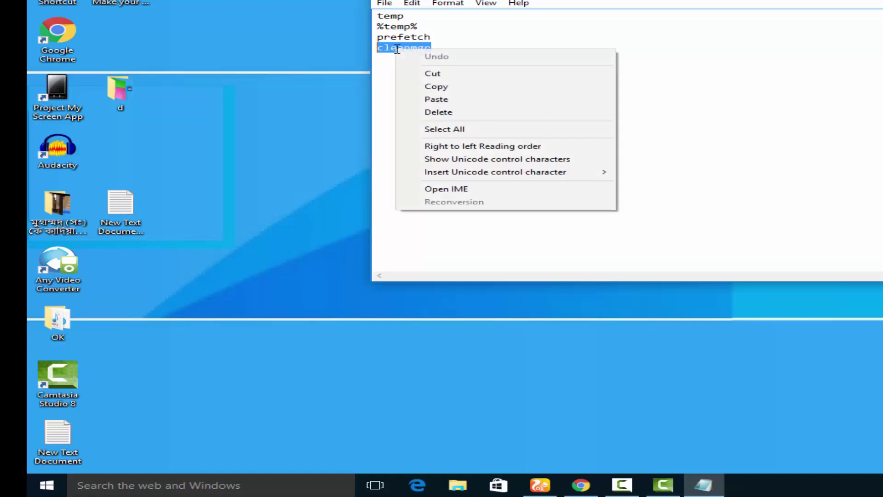
pyautogui.click(426, 87)
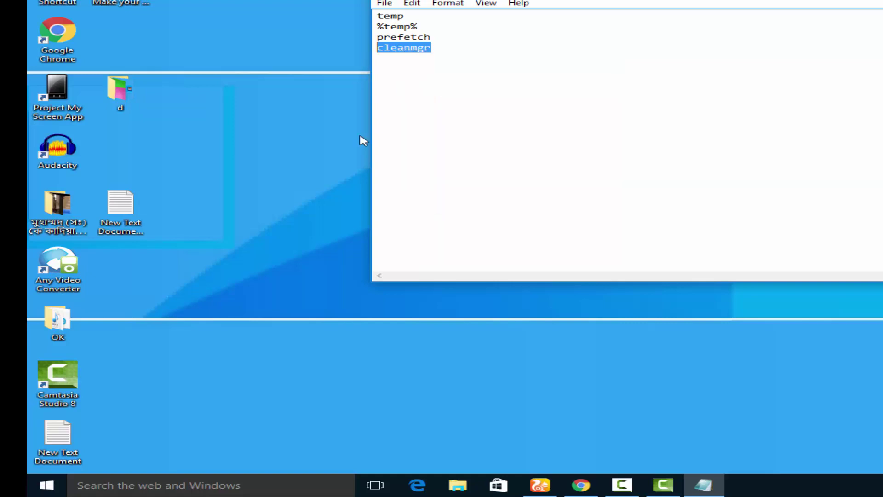
pyautogui.click(291, 484)
pyautogui.press('super+r')
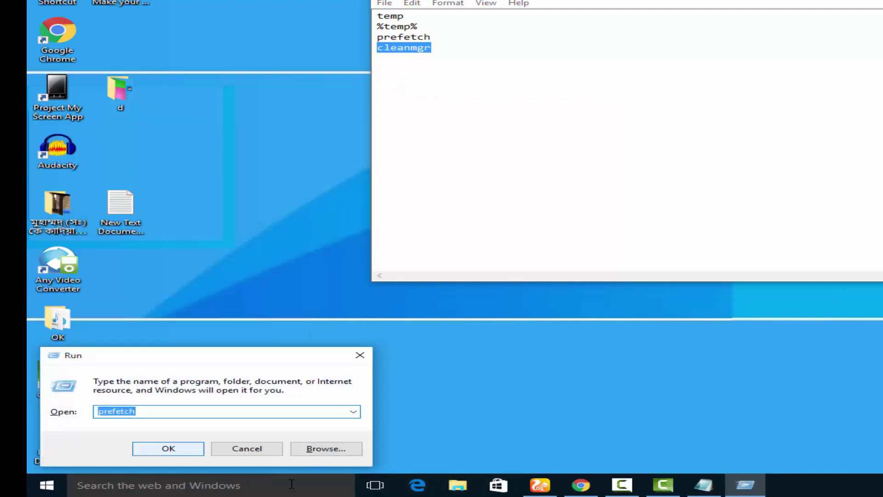
pyautogui.rightClick(117, 411)
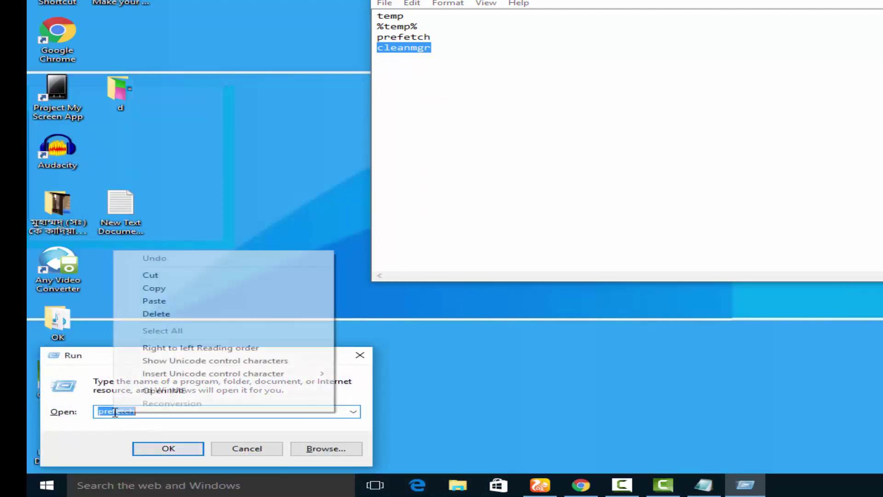
pyautogui.click(156, 301)
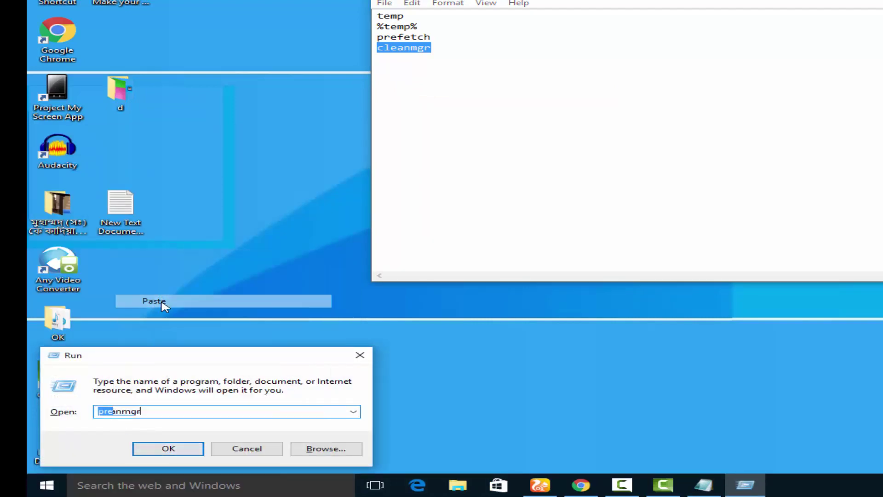
pyautogui.click(175, 455)
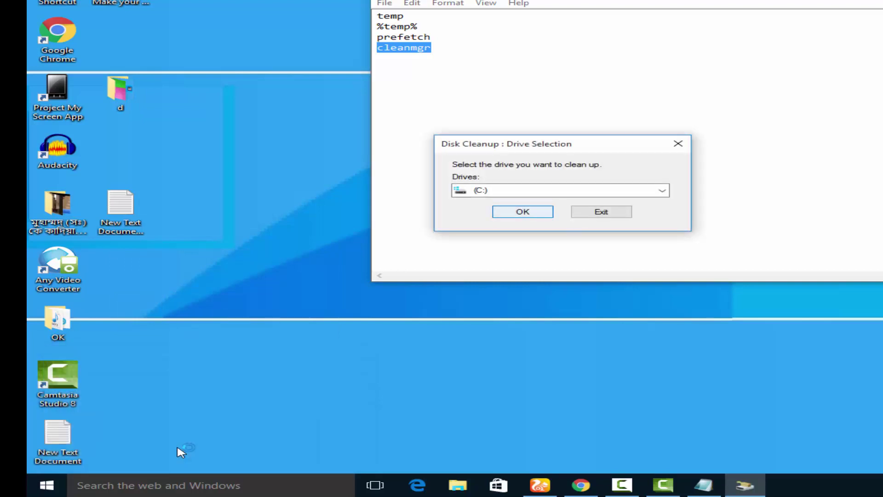
# Choose drive (C:) as the drive to clean up and start the Disk Cleanup scan
pyautogui.moveTo(560, 146); pyautogui.dragTo(458, 71)
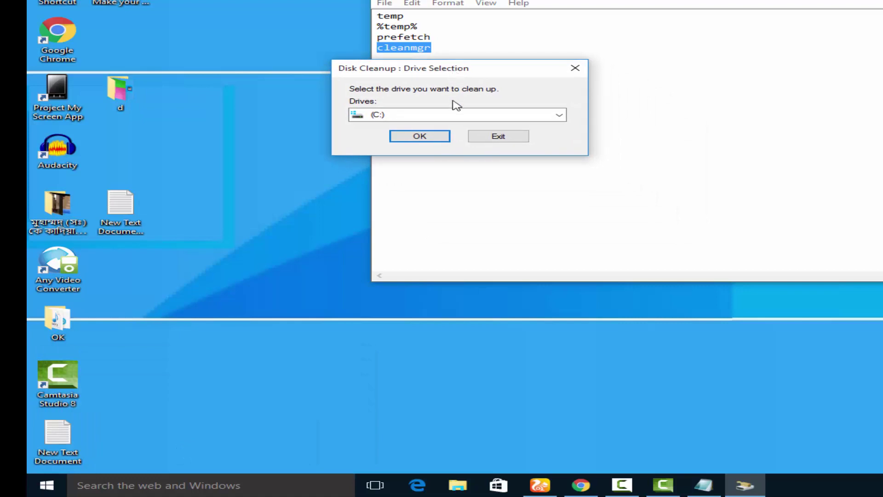
pyautogui.click(559, 115)
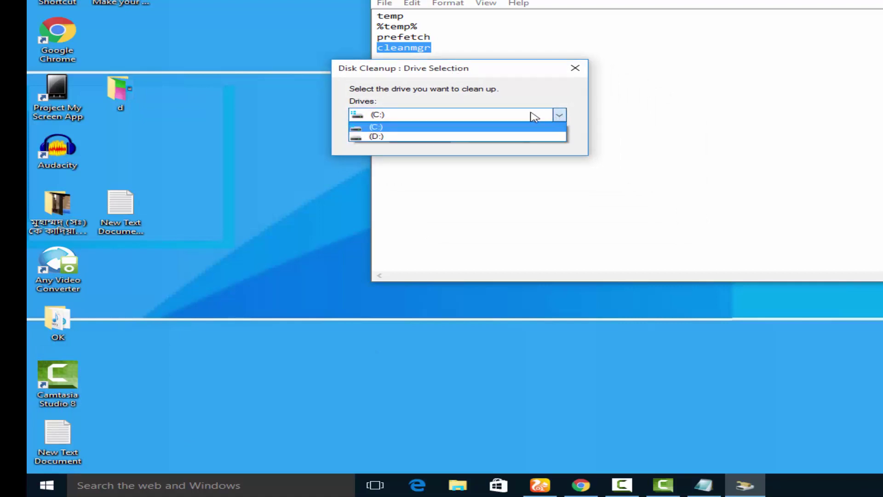
pyautogui.click(407, 125)
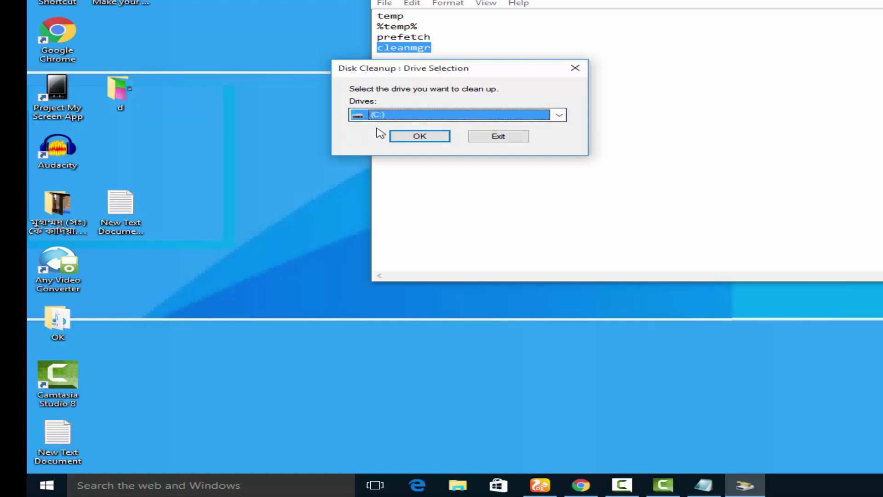
pyautogui.click(419, 137)
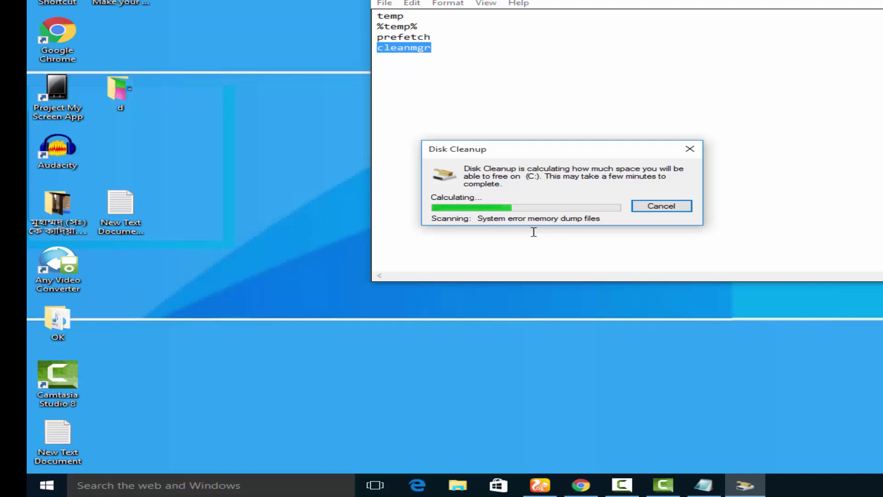
# Refresh the desktop twice while Disk Cleanup scans drive (C:)
pyautogui.rightClick(278, 18)
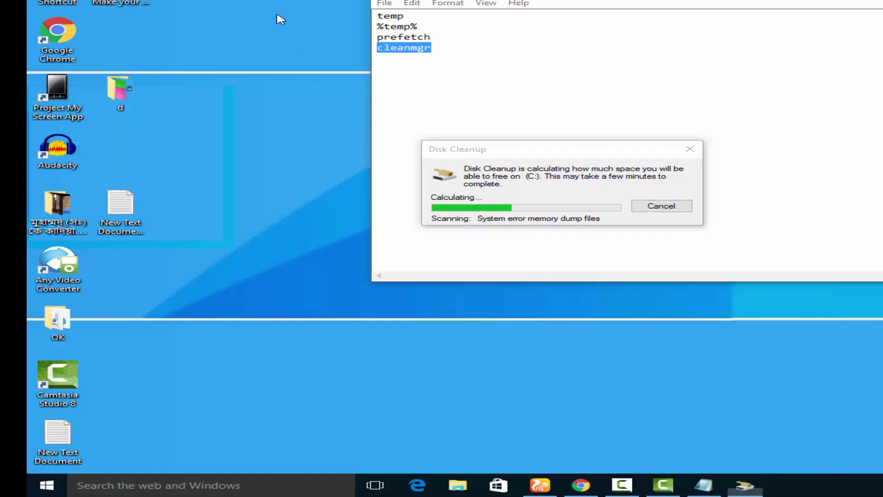
pyautogui.click(317, 51)
pyautogui.rightClick(274, 23)
pyautogui.click(313, 58)
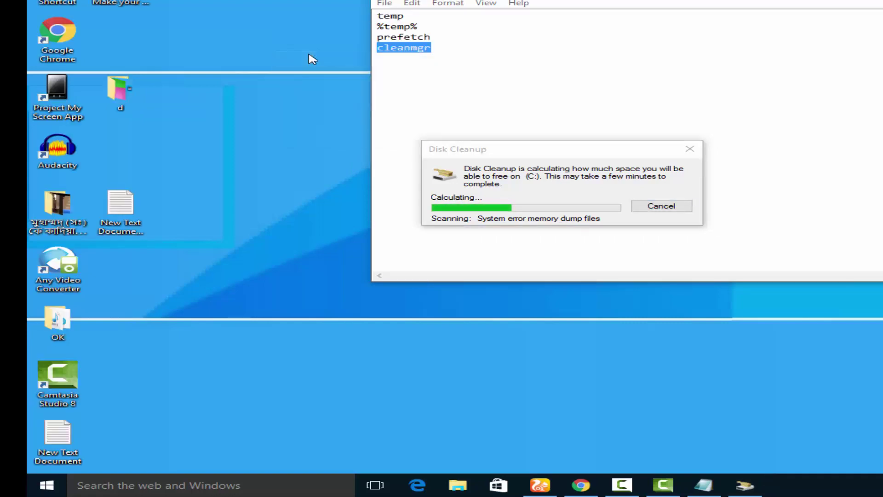